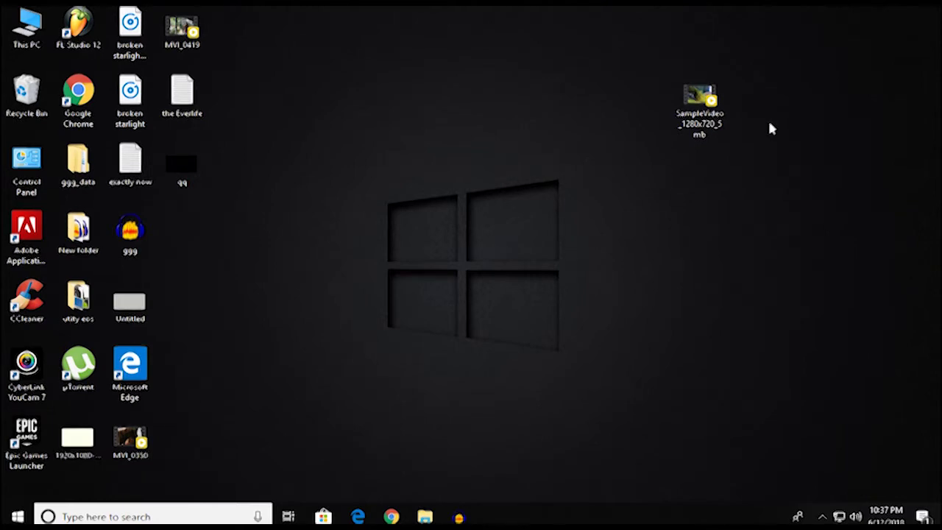
- Select the SampleVideo file on the desktop and try opening it by double-clicking
{"action": "left_click", "coordinate": [705, 108]}
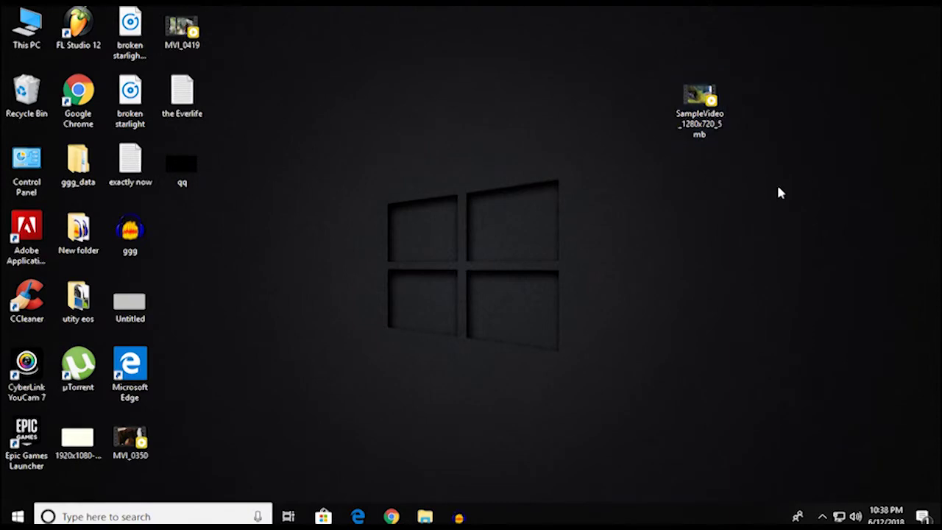
{"action": "left_click_drag", "start_coordinate": [735, 161], "coordinate": [699, 98]}
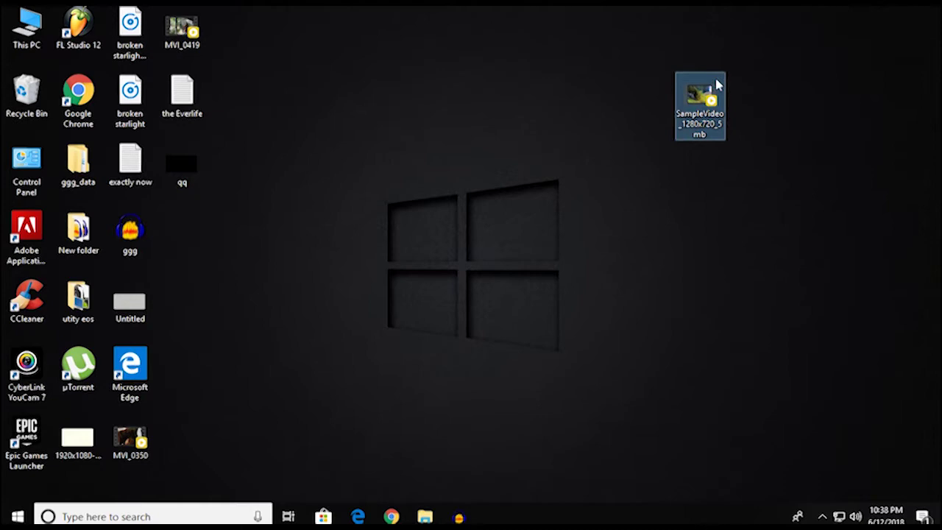
{"action": "left_click", "coordinate": [783, 98]}
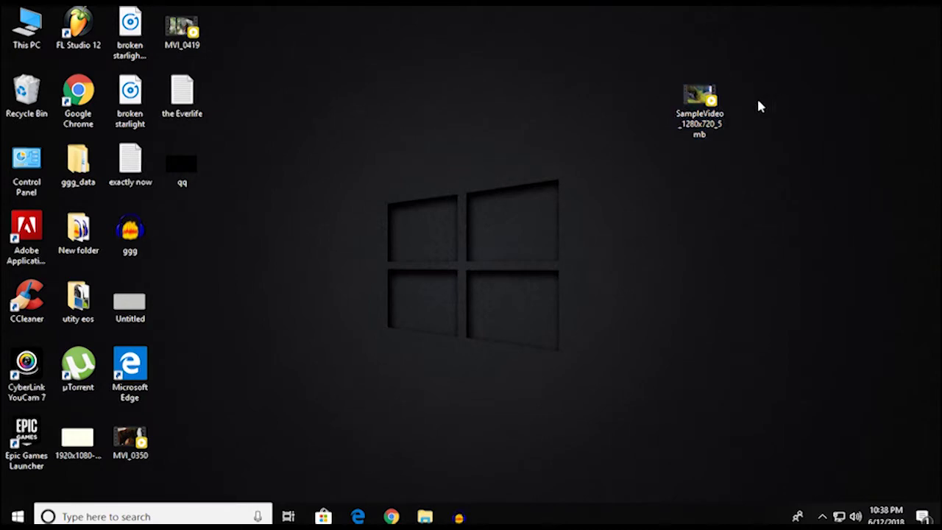
{"action": "left_click", "coordinate": [713, 117]}
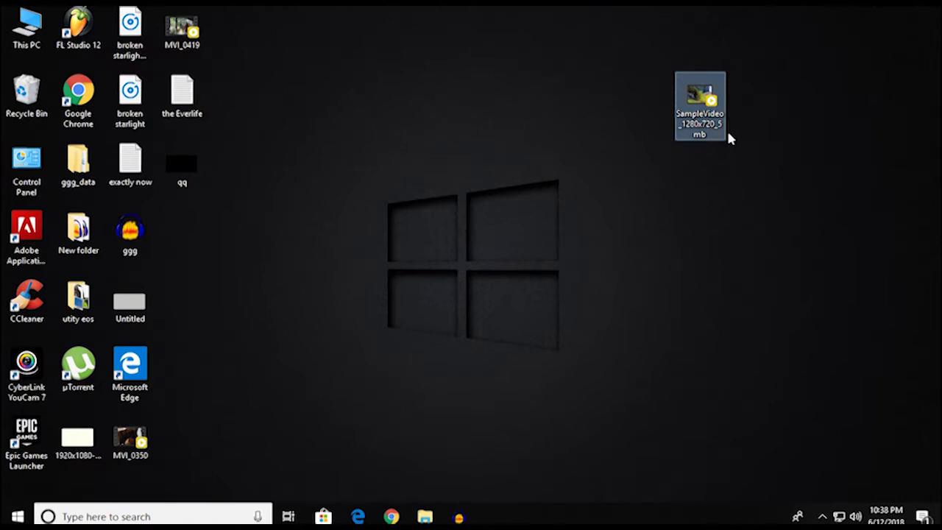
{"action": "mouse_move", "coordinate": [717, 126]}
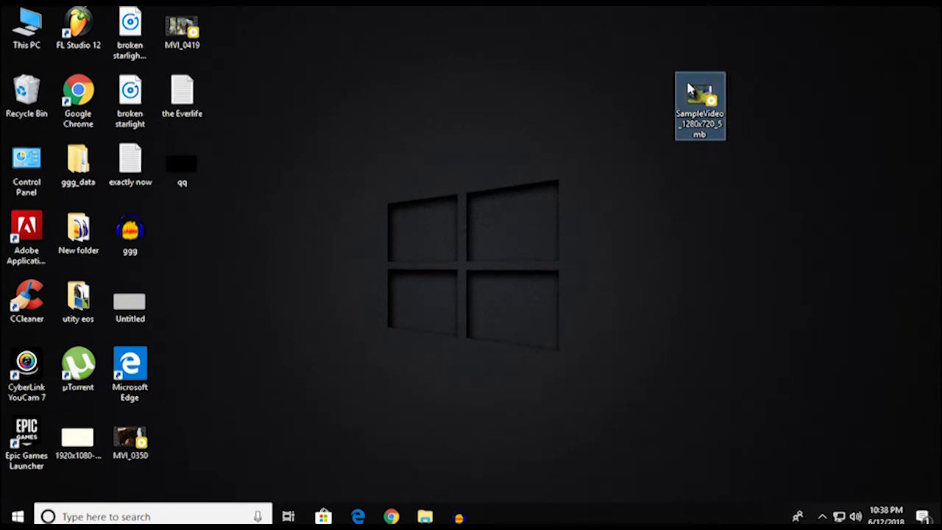
{"action": "mouse_move", "coordinate": [706, 103]}
{"action": "mouse_move", "coordinate": [682, 92]}
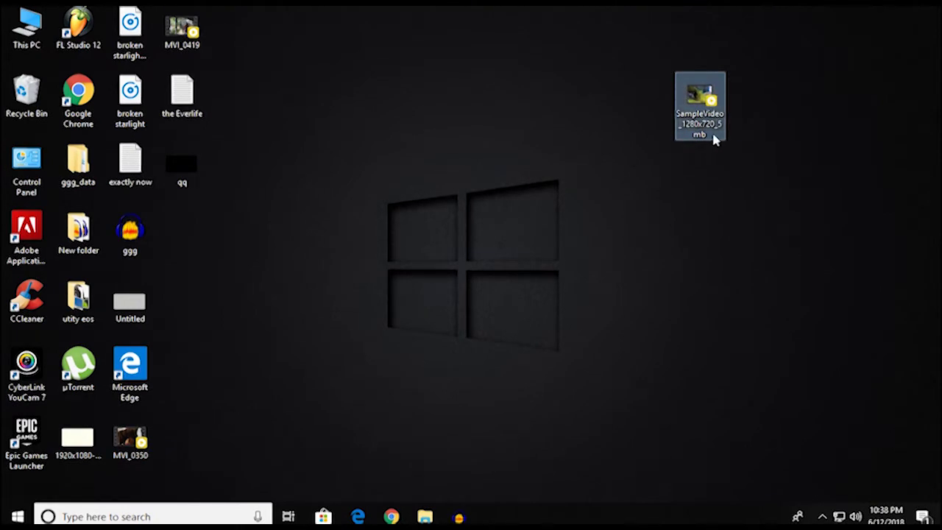
{"action": "double_click", "coordinate": [709, 119]}
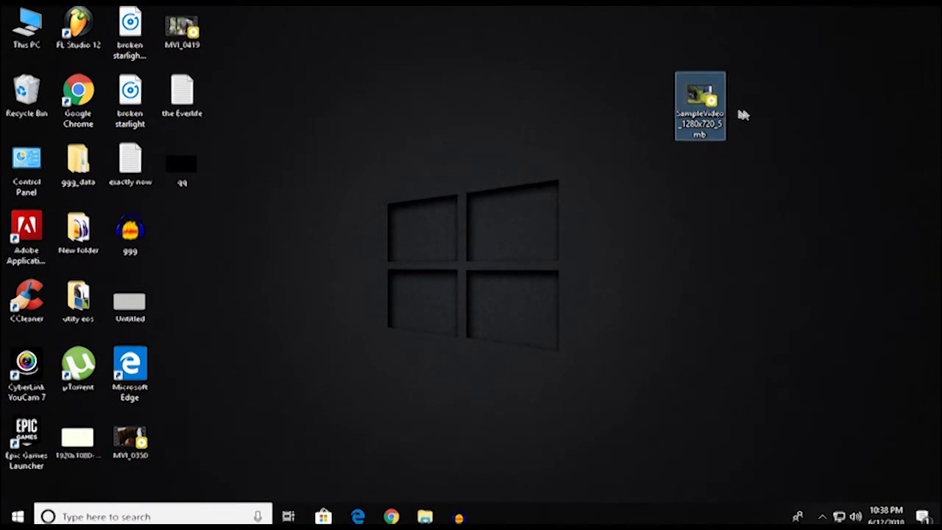
{"action": "left_click", "coordinate": [741, 107]}
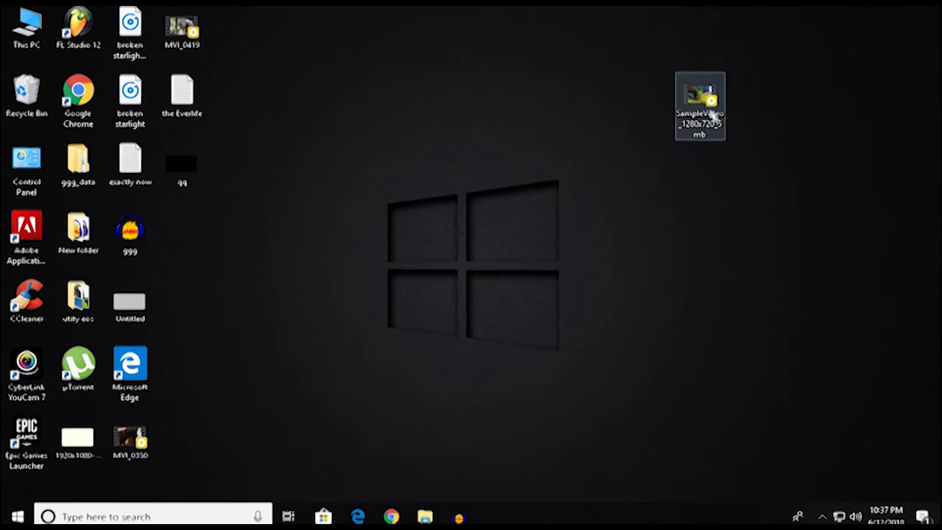
{"action": "left_click_drag", "start_coordinate": [776, 183], "coordinate": [692, 110]}
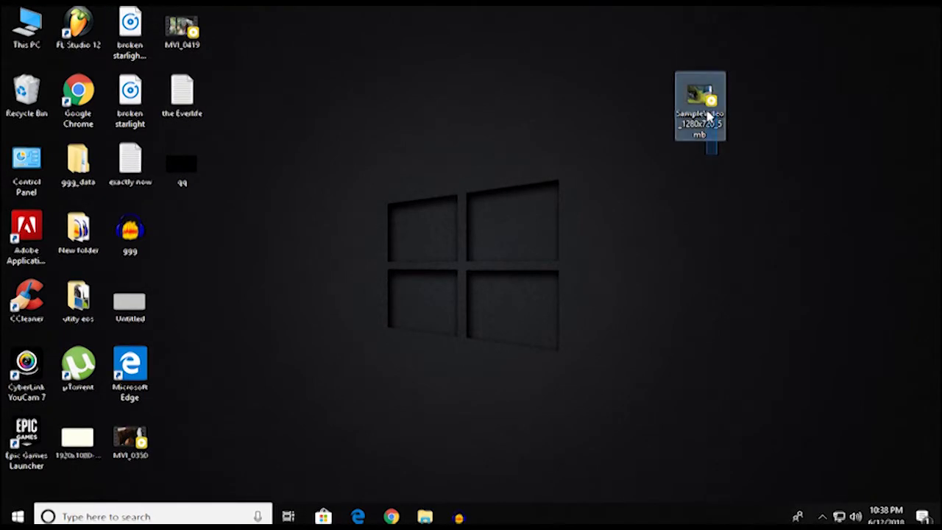
{"action": "left_click", "coordinate": [734, 116]}
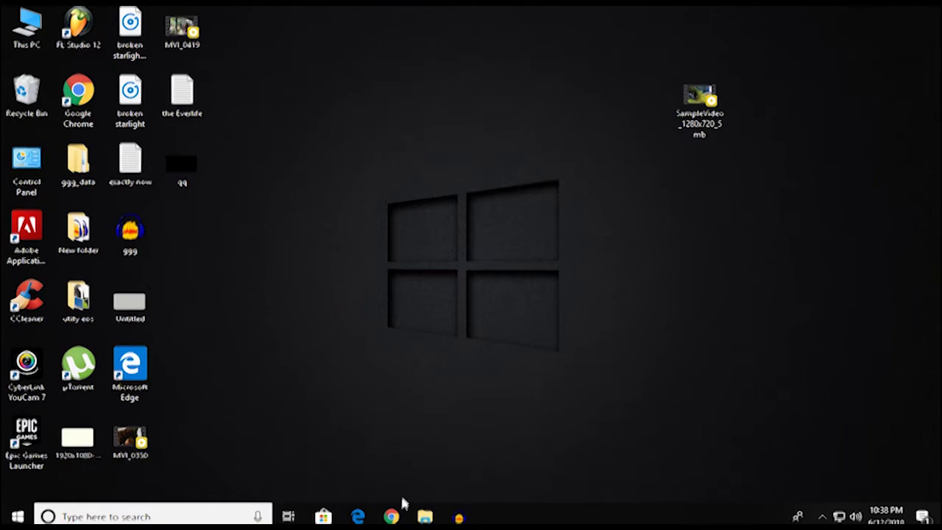
- Return to Chrome, go to the Avidemux downloads page and scroll to the Windows installers
{"action": "left_click", "coordinate": [404, 514]}
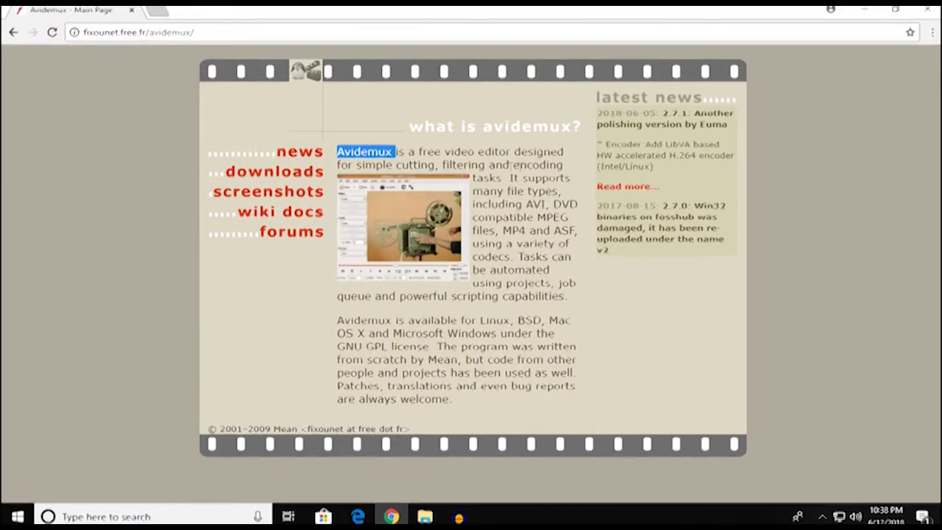
{"action": "left_click", "coordinate": [793, 199]}
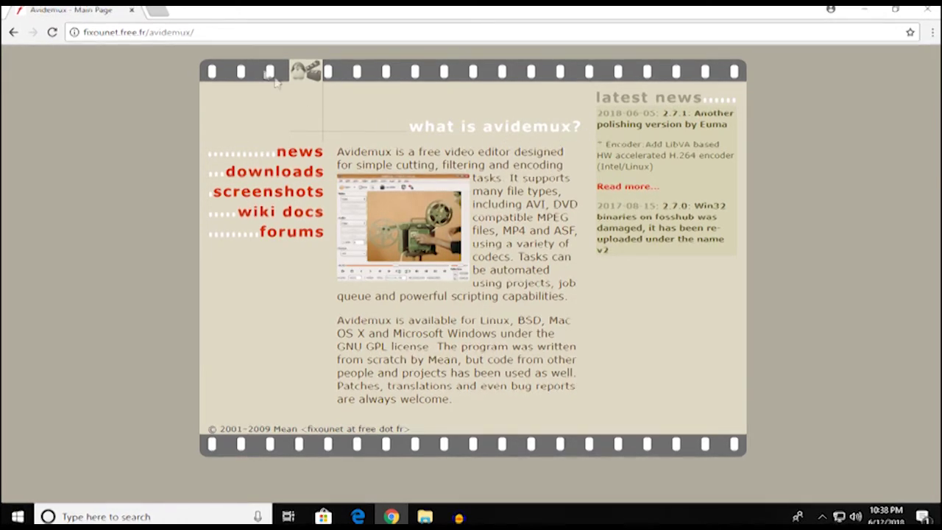
{"action": "key", "text": "ctrl+l"}
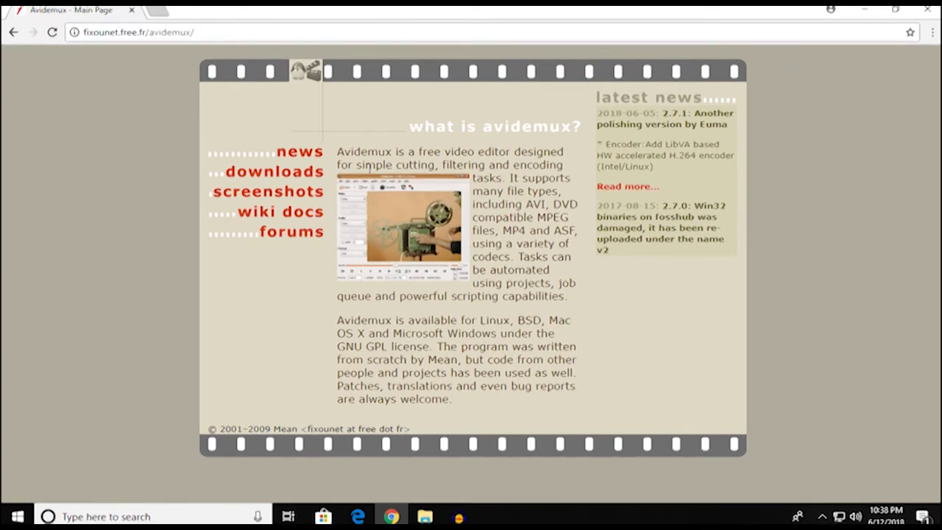
{"action": "left_click", "coordinate": [262, 177]}
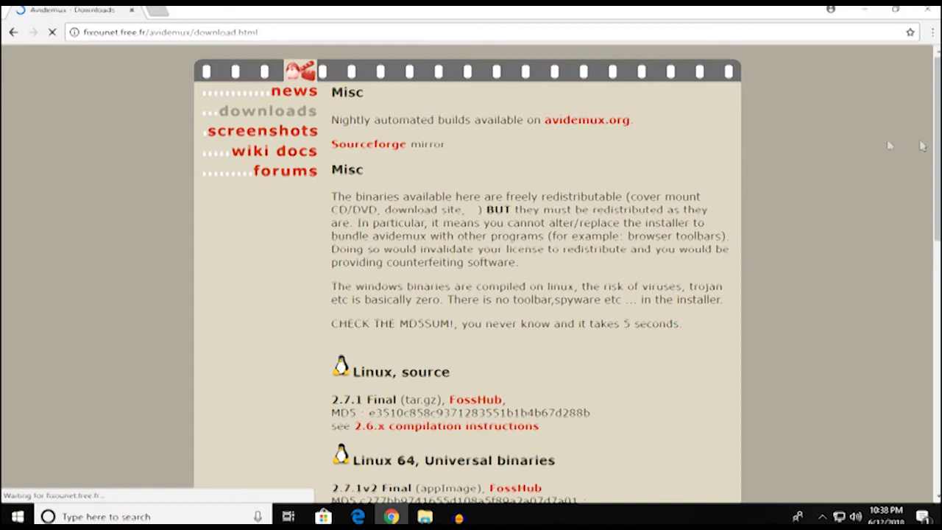
{"action": "scroll", "coordinate": [340, 145], "scroll_direction": "down", "scroll_amount": 3}
{"action": "scroll", "coordinate": [938, 366], "scroll_direction": "down", "scroll_amount": 5}
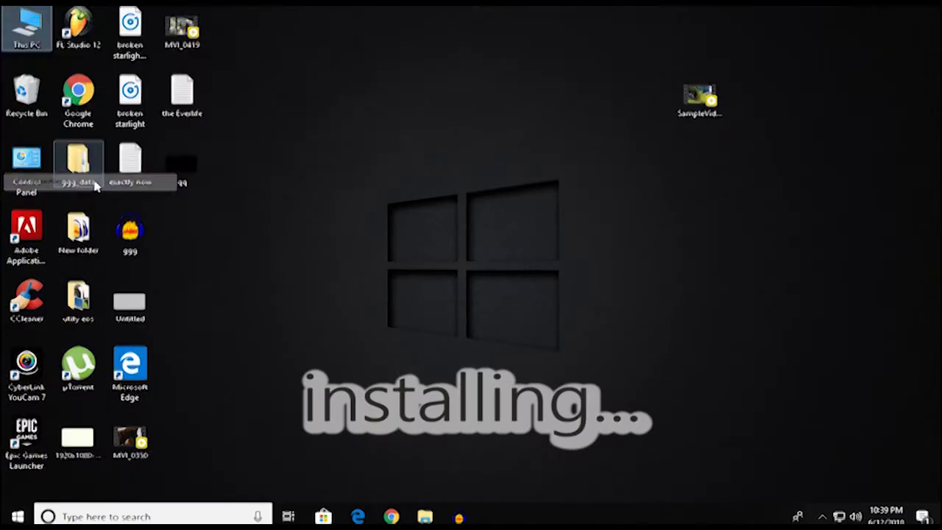
- Download the Windows build, install Avidemux 2.7.1 with default options, and launch it
{"action": "left_click", "coordinate": [557, 301]}
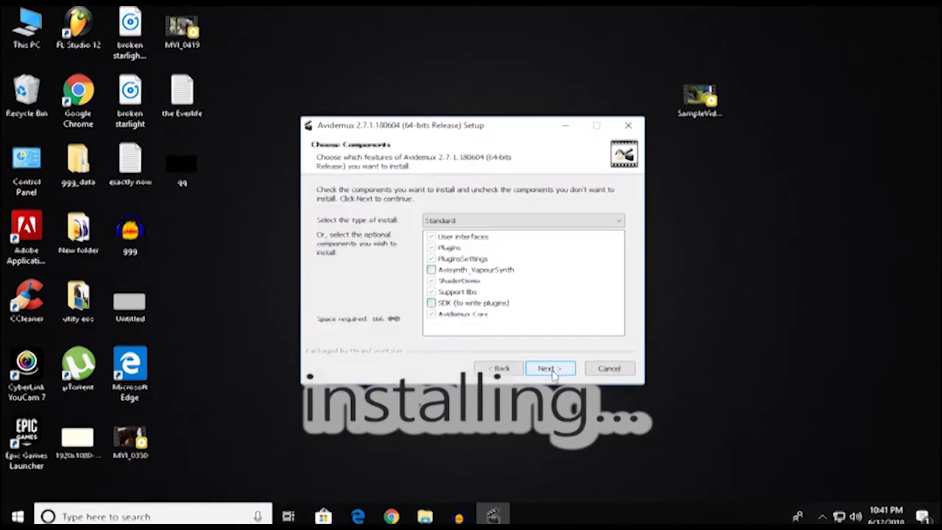
{"action": "left_click", "coordinate": [551, 368]}
{"action": "left_click", "coordinate": [559, 369]}
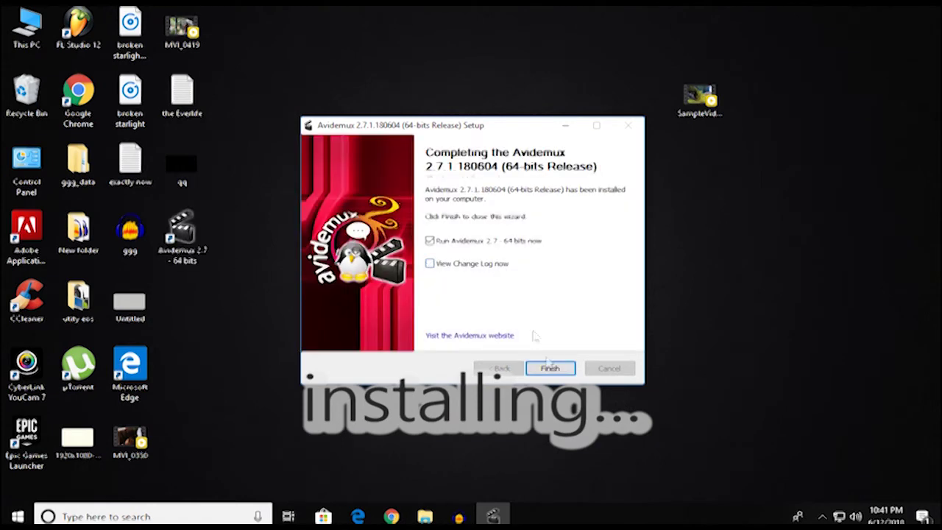
{"action": "left_click", "coordinate": [548, 367]}
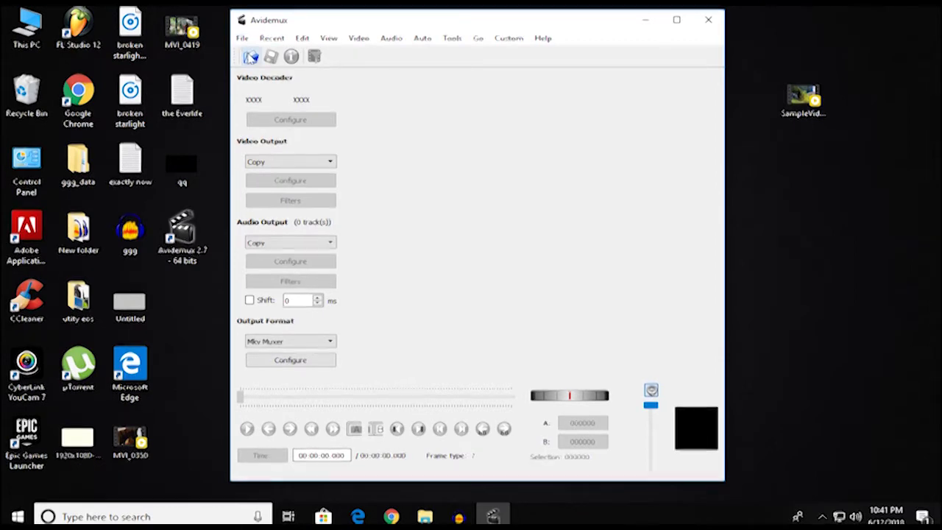
- Browse to the Desktop in the open dialog and pick SampleVideo_1280x720_5mb
{"action": "left_click", "coordinate": [251, 57]}
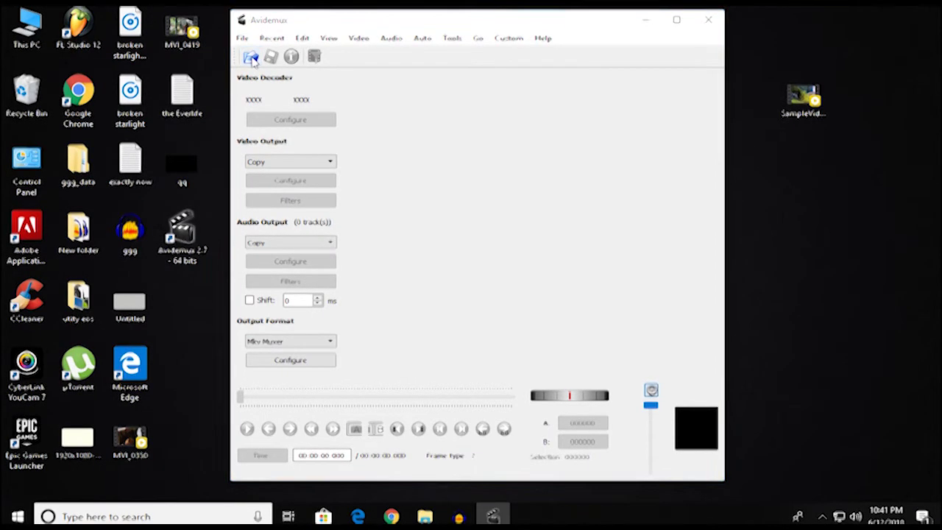
{"action": "left_click", "coordinate": [288, 134]}
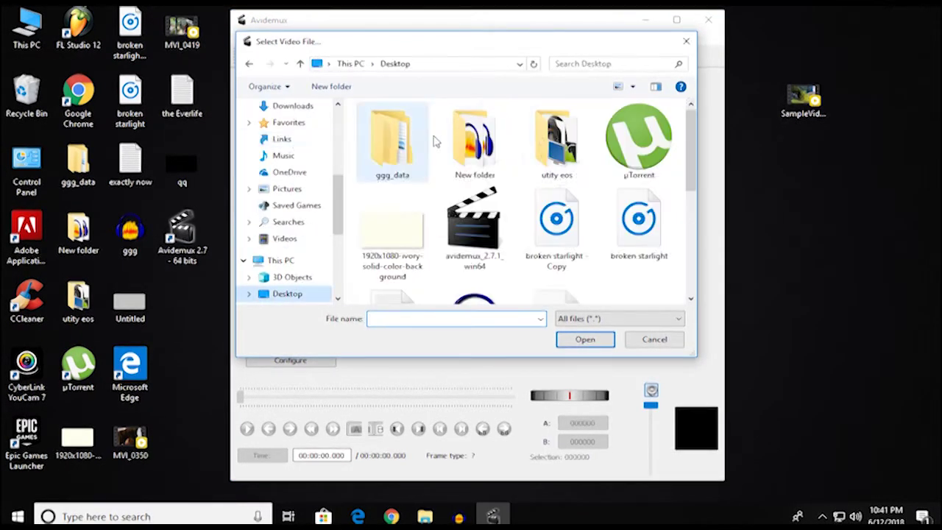
{"action": "left_click_drag", "start_coordinate": [689, 151], "coordinate": [694, 249]}
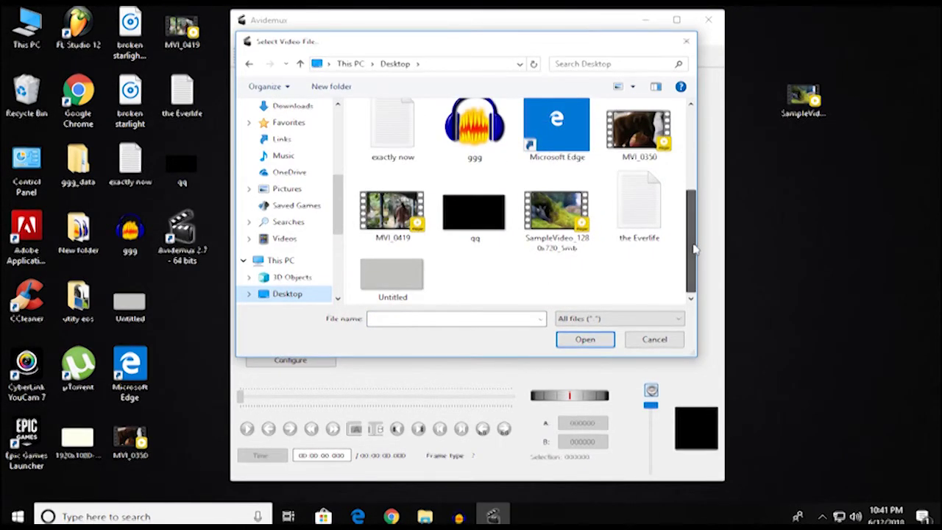
{"action": "left_click", "coordinate": [557, 221]}
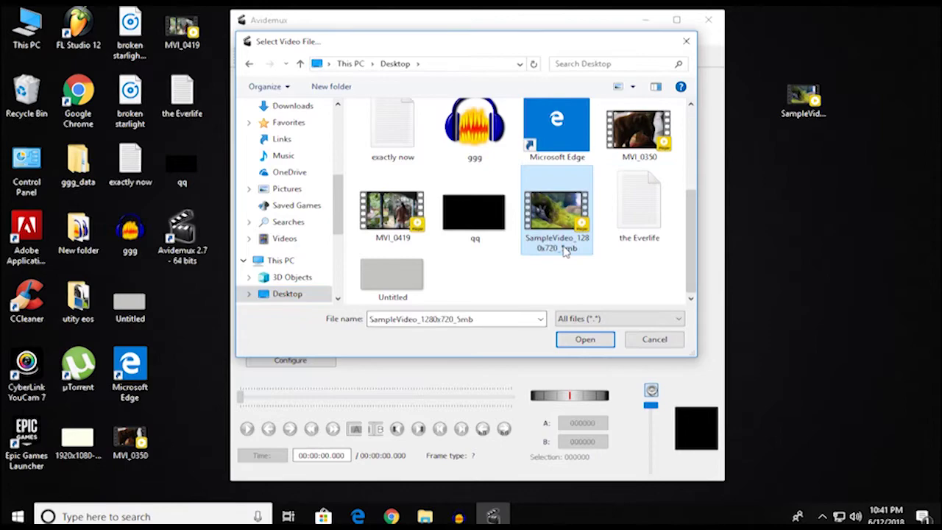
- Load SampleVideo_1280x720_5mb.mp4, keep Video Output on Copy, and bring up the audio encoder list
{"action": "left_click", "coordinate": [584, 339]}
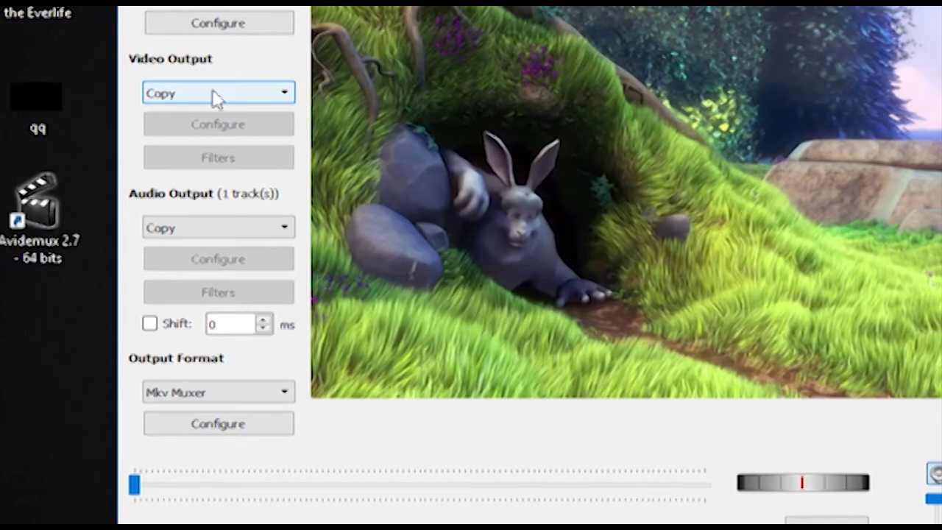
{"action": "left_click", "coordinate": [283, 94]}
{"action": "left_click", "coordinate": [280, 93]}
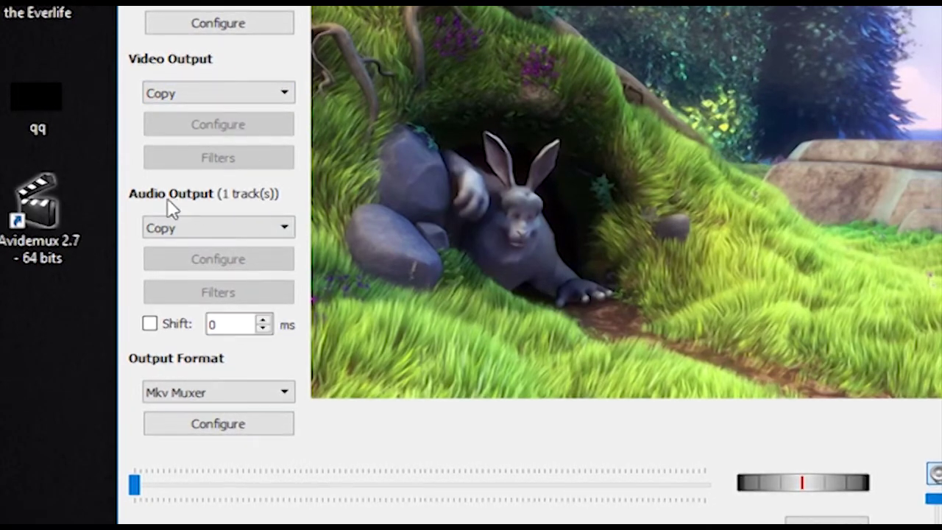
{"action": "left_click", "coordinate": [290, 229]}
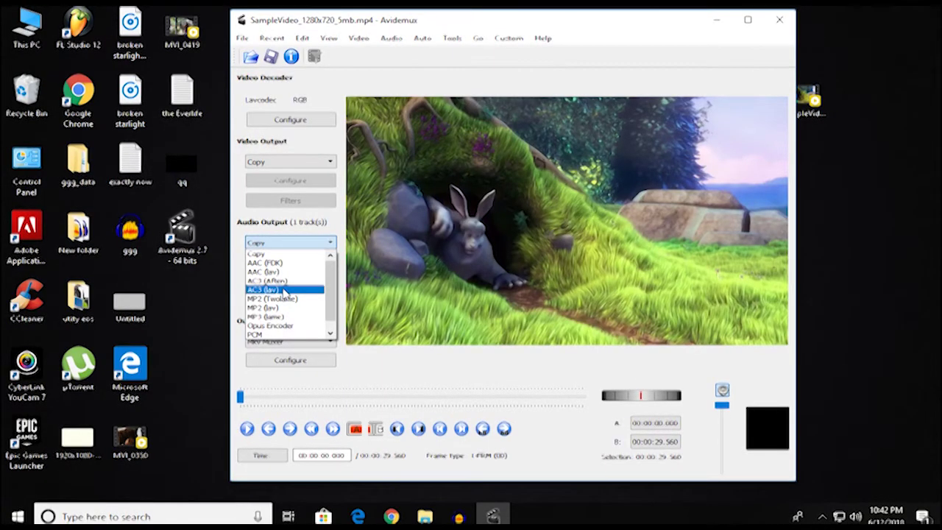
- Set Audio Output to AC3 (lav) and Output Format to MP4 Muxer
{"action": "left_click", "coordinate": [283, 290]}
{"action": "left_click", "coordinate": [316, 341]}
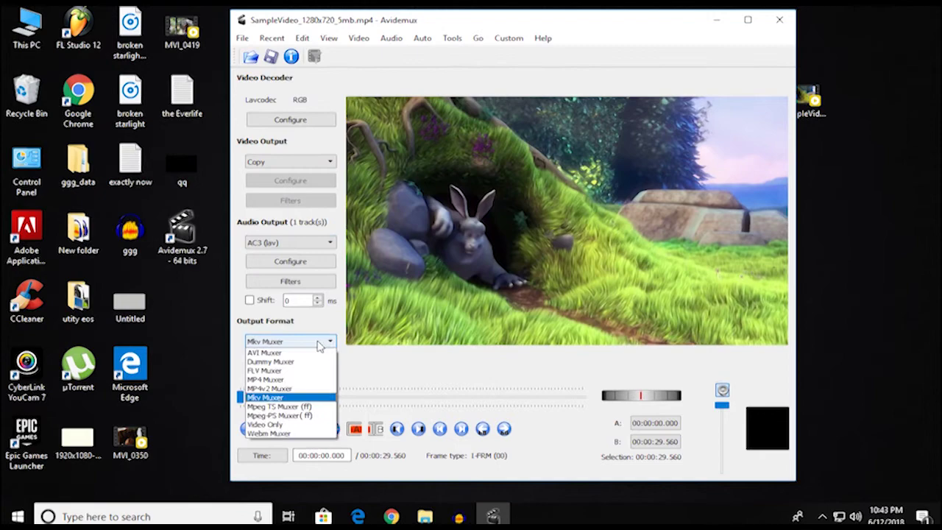
{"action": "left_click", "coordinate": [307, 380]}
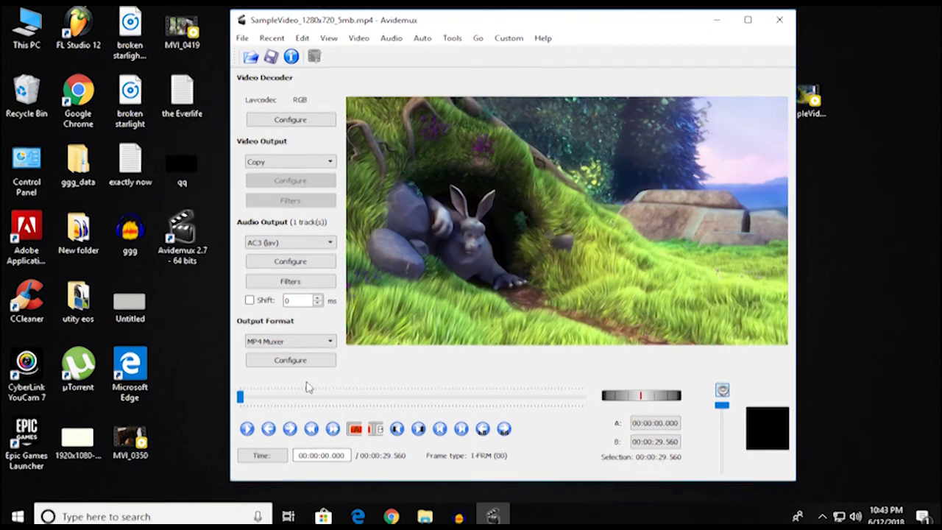
- Save the copy as SampleVideo_1280x720_5mb_edit.mp4 on the Desktop and confirm the Done message
{"action": "left_click", "coordinate": [271, 57]}
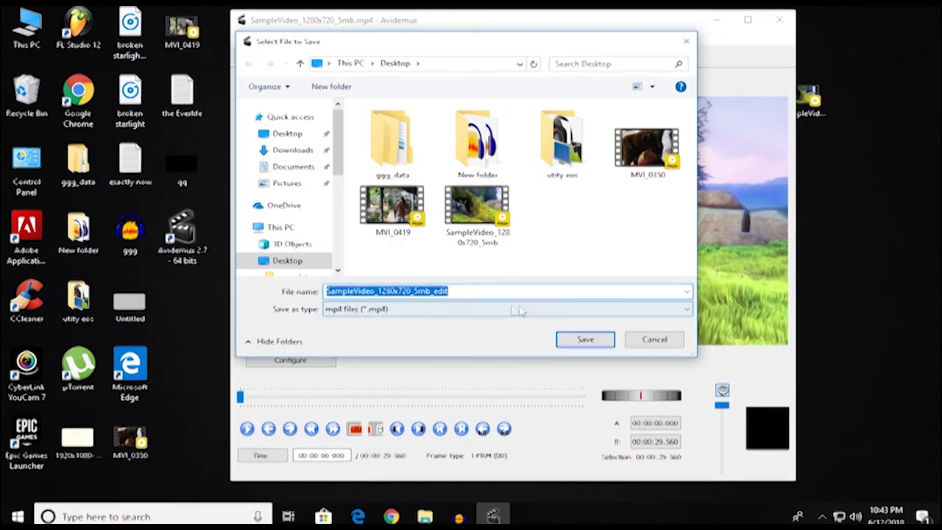
{"action": "left_click", "coordinate": [455, 291]}
{"action": "left_click_drag", "start_coordinate": [455, 291], "coordinate": [434, 293]}
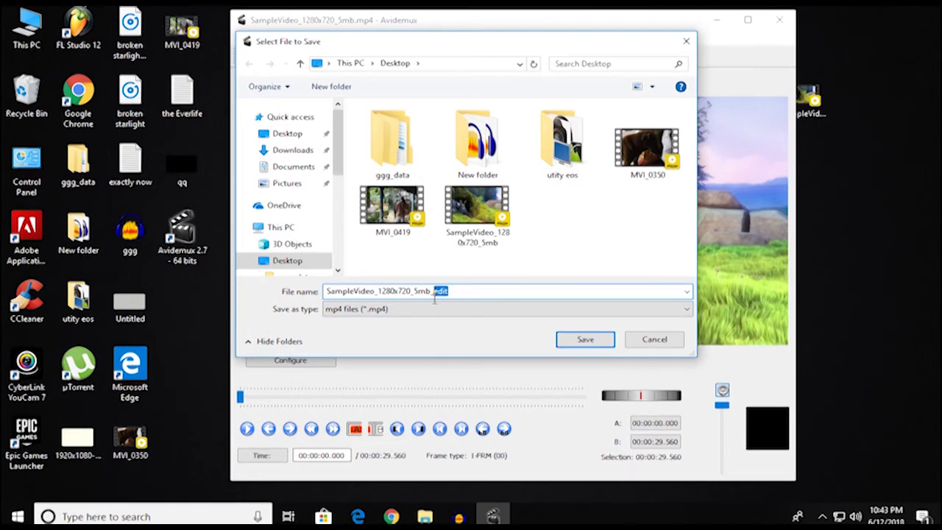
{"action": "left_click", "coordinate": [582, 338]}
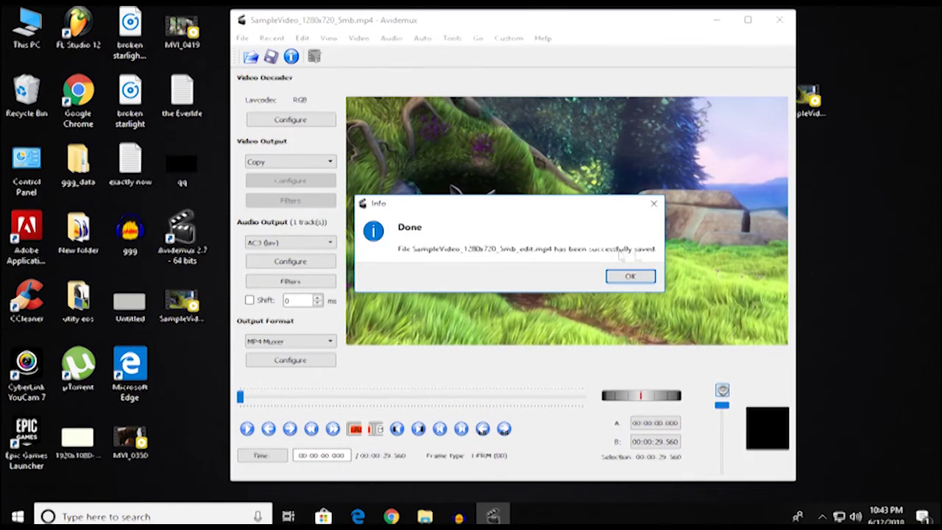
{"action": "left_click", "coordinate": [646, 281]}
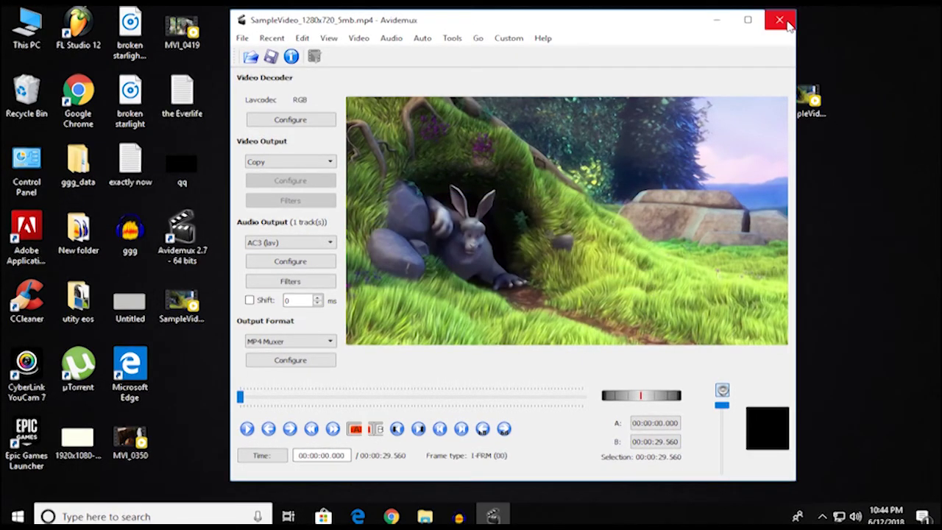
- Close Avidemux, permanently delete the avidemux_2.7.1_win64 installer, and move the shortcut to top centre
{"action": "left_click", "coordinate": [779, 20]}
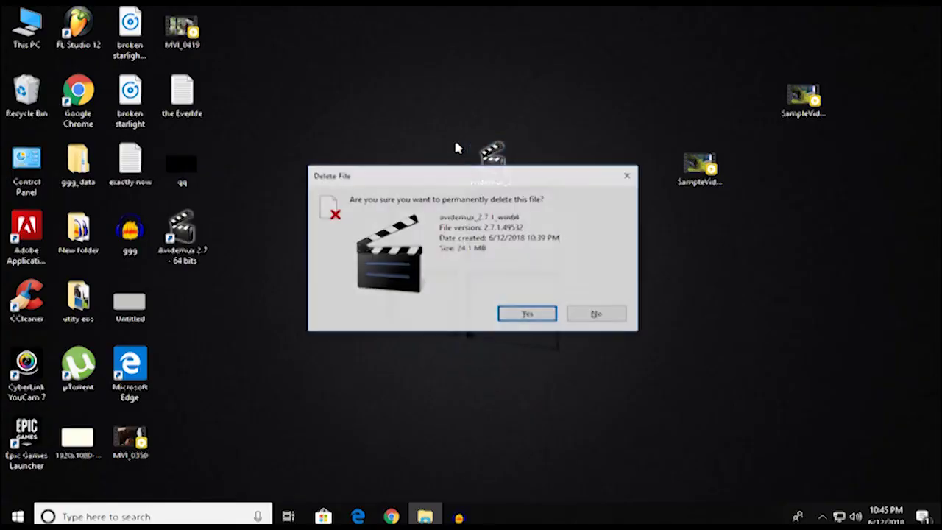
{"action": "key", "text": "Return"}
{"action": "left_click_drag", "start_coordinate": [193, 232], "coordinate": [558, 103]}
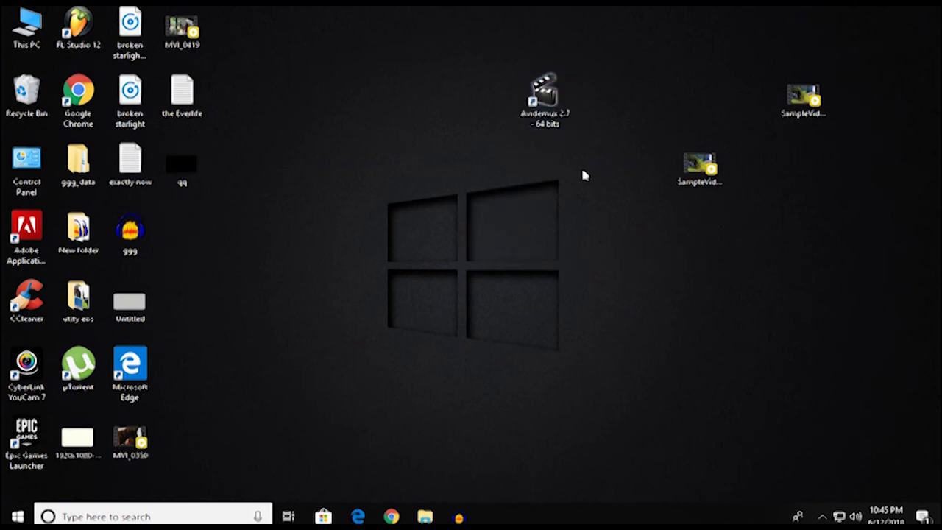